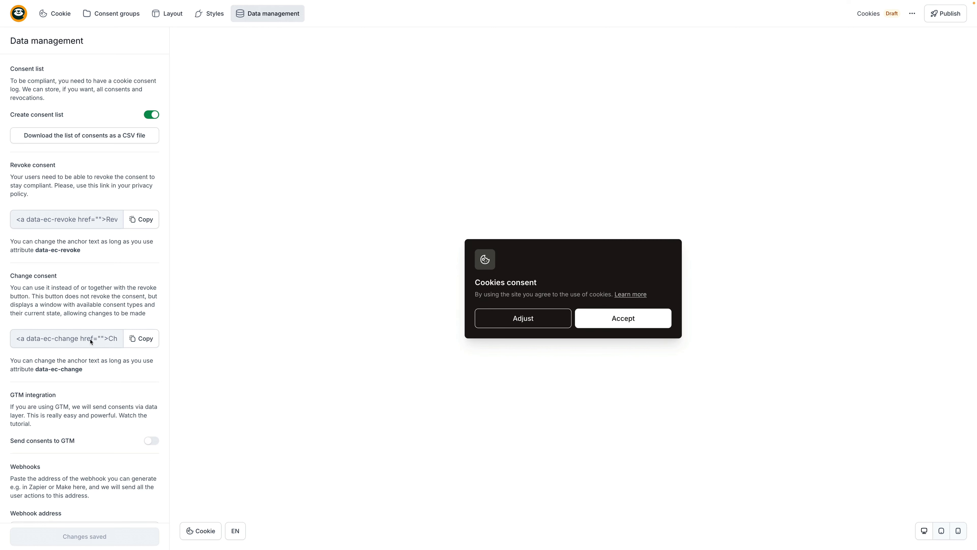
Try switching the cookie's adjustment window off and back on, and preview the adjustment window.
{"action": "left_click", "coordinate": [57, 19]}
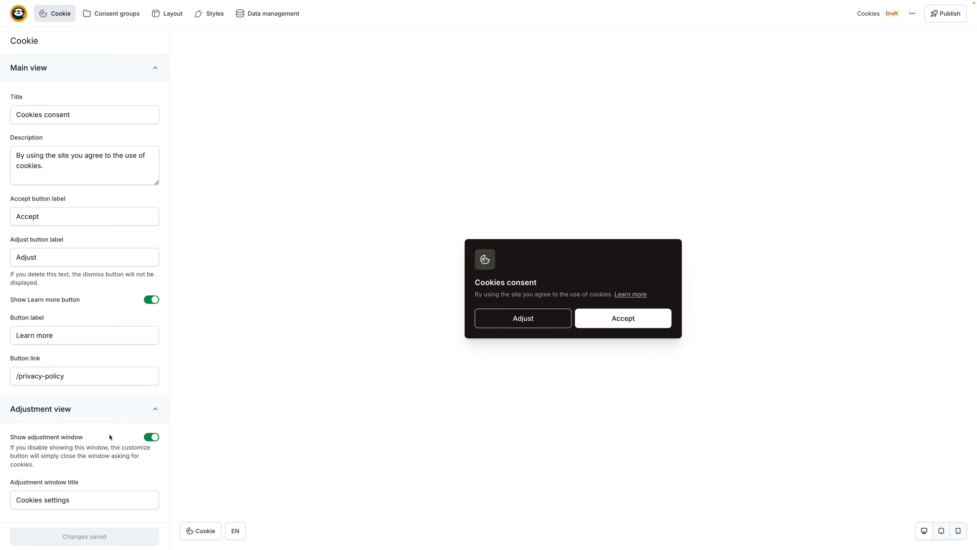
{"action": "left_click", "coordinate": [148, 438]}
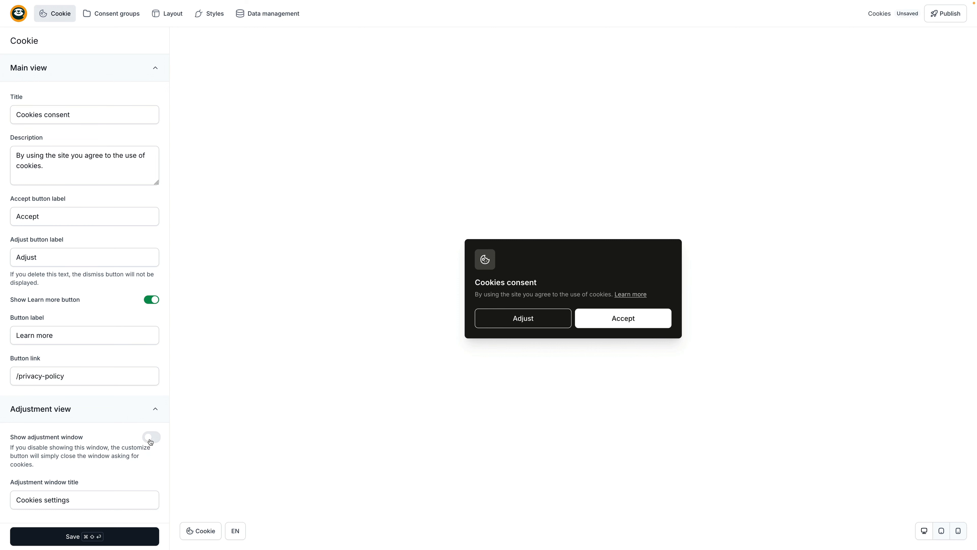
{"action": "left_click", "coordinate": [153, 438]}
{"action": "left_click", "coordinate": [204, 529]}
{"action": "left_click", "coordinate": [228, 510]}
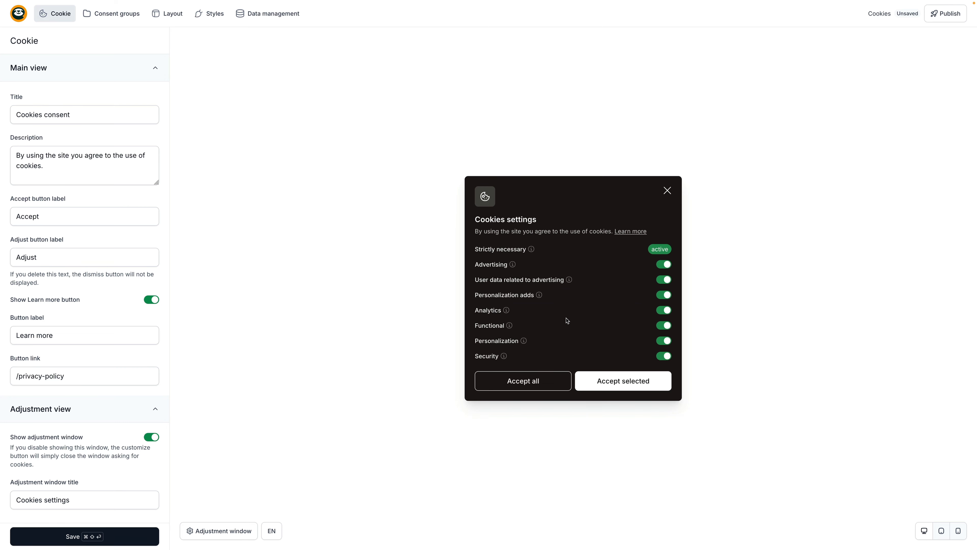
Save the cookie settings and try switching the Personalization consent group off and back on.
{"action": "left_click", "coordinate": [116, 18]}
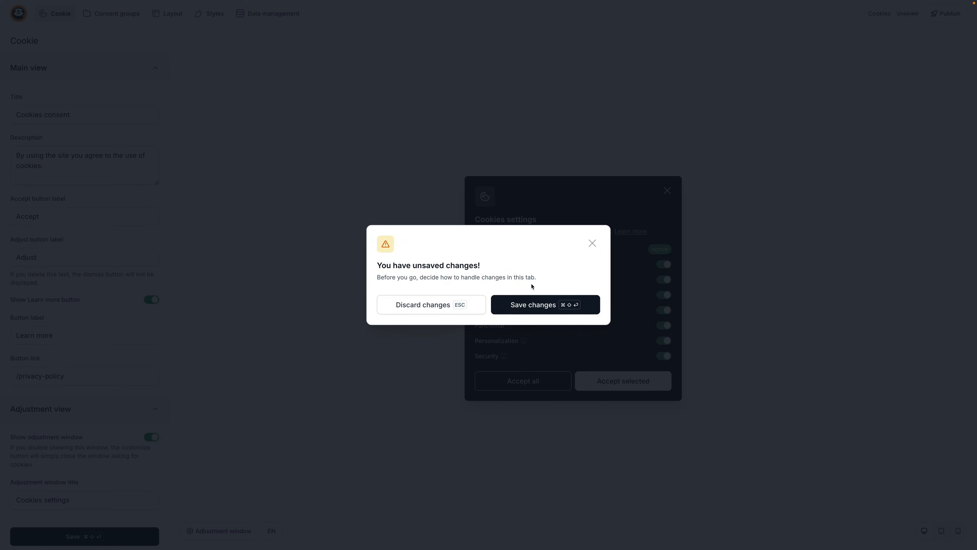
{"action": "left_click", "coordinate": [544, 304]}
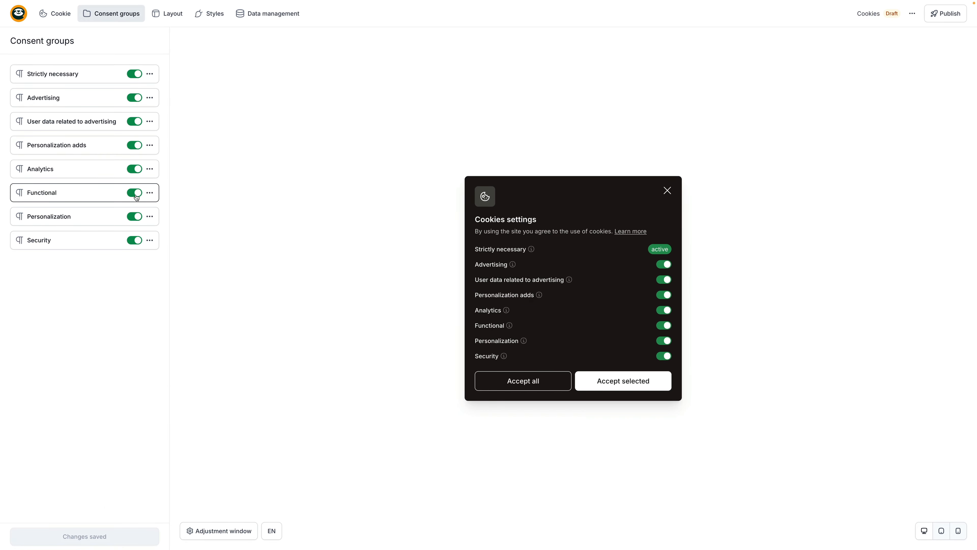
{"action": "left_click", "coordinate": [134, 217]}
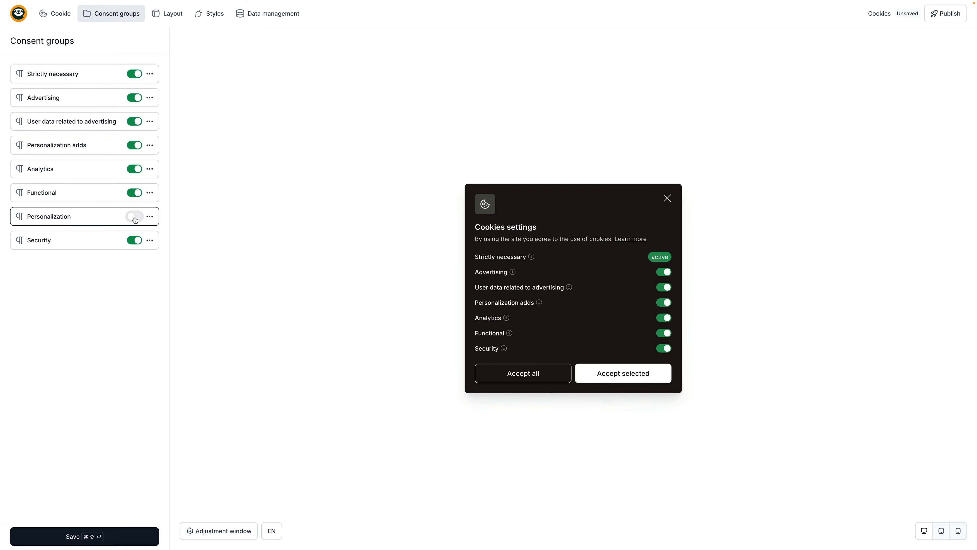
{"action": "left_click", "coordinate": [133, 218]}
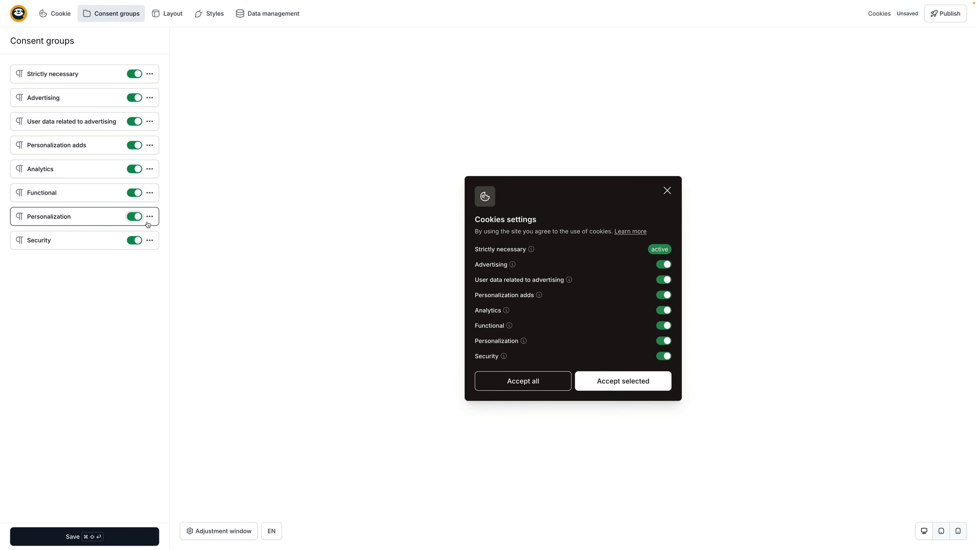
{"action": "left_click", "coordinate": [130, 218]}
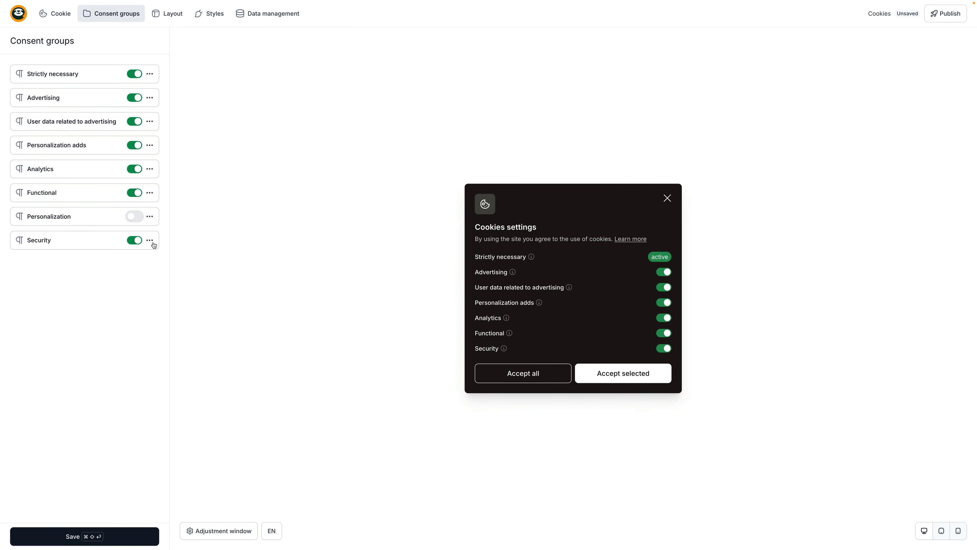
{"action": "left_click", "coordinate": [135, 217]}
Review the Personalization group's name and description in its edit form, and return to the group list, saving the changes.
{"action": "left_click", "coordinate": [151, 217]}
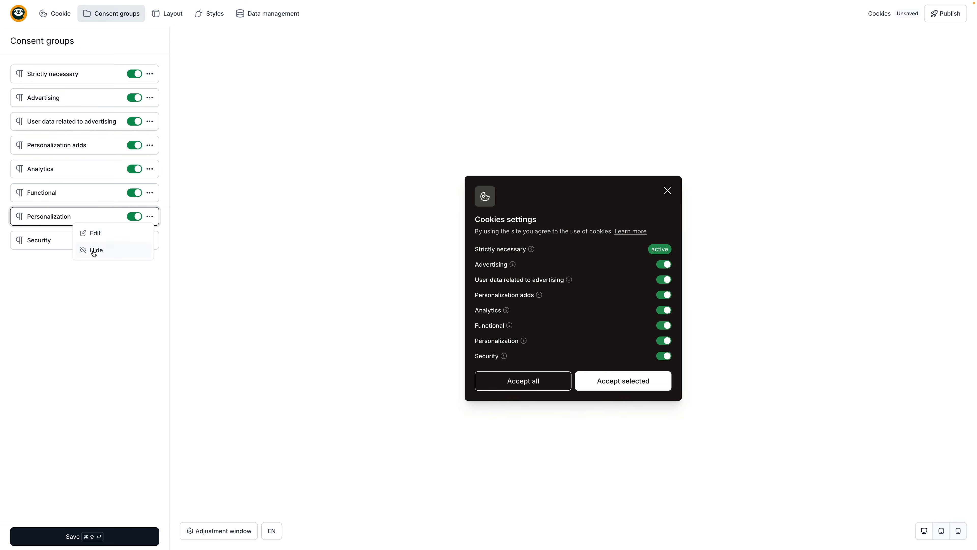
{"action": "left_click", "coordinate": [92, 234]}
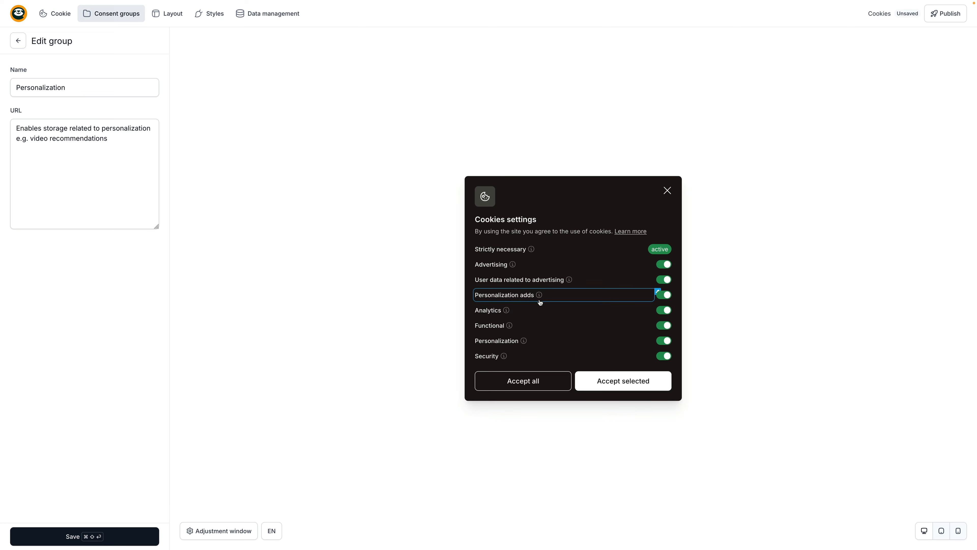
{"action": "left_click", "coordinate": [18, 41]}
{"action": "left_click", "coordinate": [540, 312]}
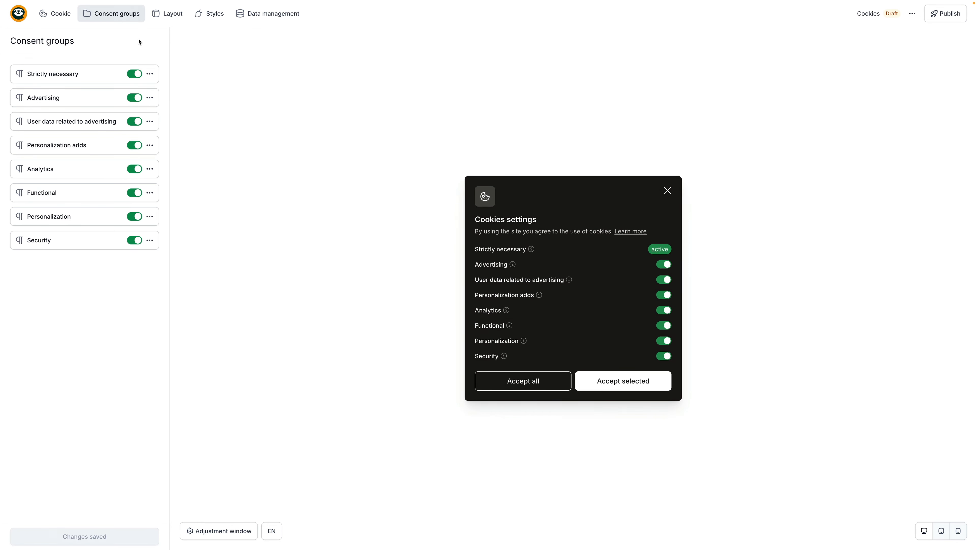
Look through the layout view types and the available style and color themes for the consent window.
{"action": "left_click", "coordinate": [172, 16]}
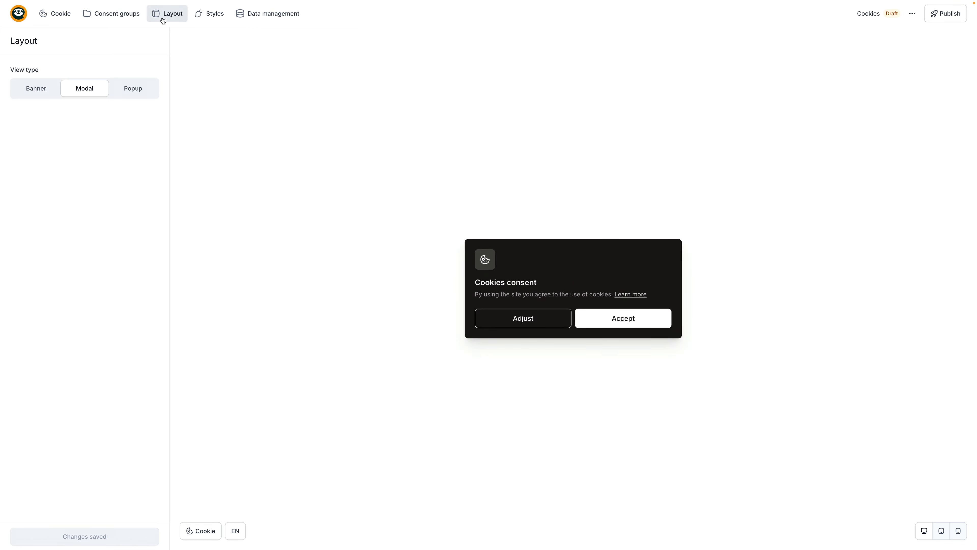
{"action": "left_click", "coordinate": [206, 19]}
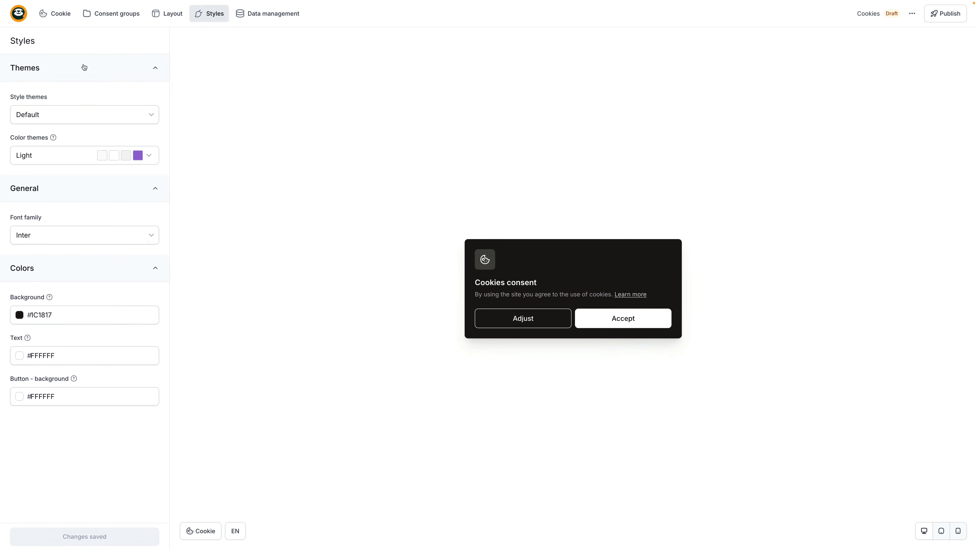
{"action": "left_click", "coordinate": [73, 121]}
{"action": "left_click", "coordinate": [73, 88]}
{"action": "left_click", "coordinate": [57, 158]}
{"action": "left_click", "coordinate": [76, 130]}
In the data management settings, leave consent list creation enabled and turn on sending consents to GTM.
{"action": "left_click", "coordinate": [257, 20]}
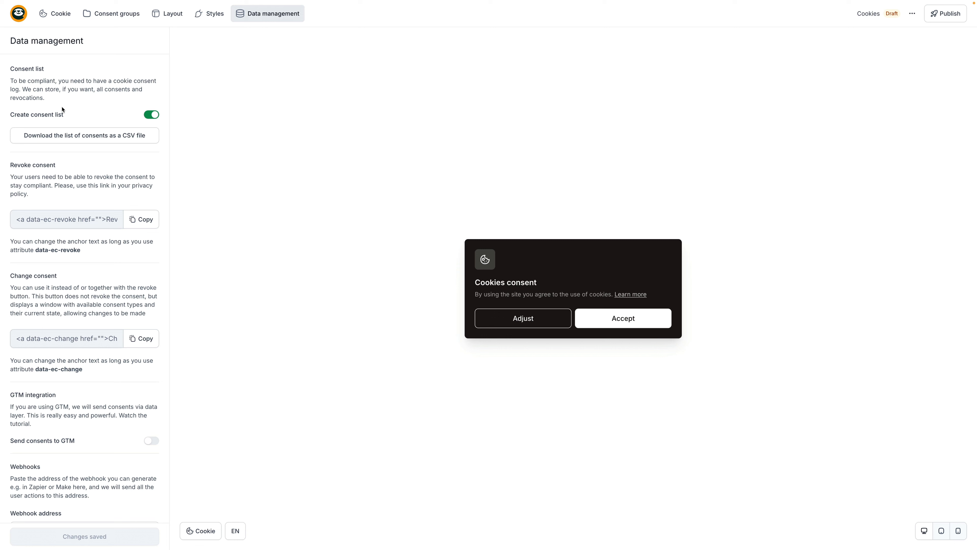
{"action": "left_click", "coordinate": [152, 115]}
{"action": "left_click", "coordinate": [151, 115]}
{"action": "key", "text": "super+shift+Return"}
{"action": "scroll", "coordinate": [160, 94], "scroll_direction": "down", "scroll_amount": 1}
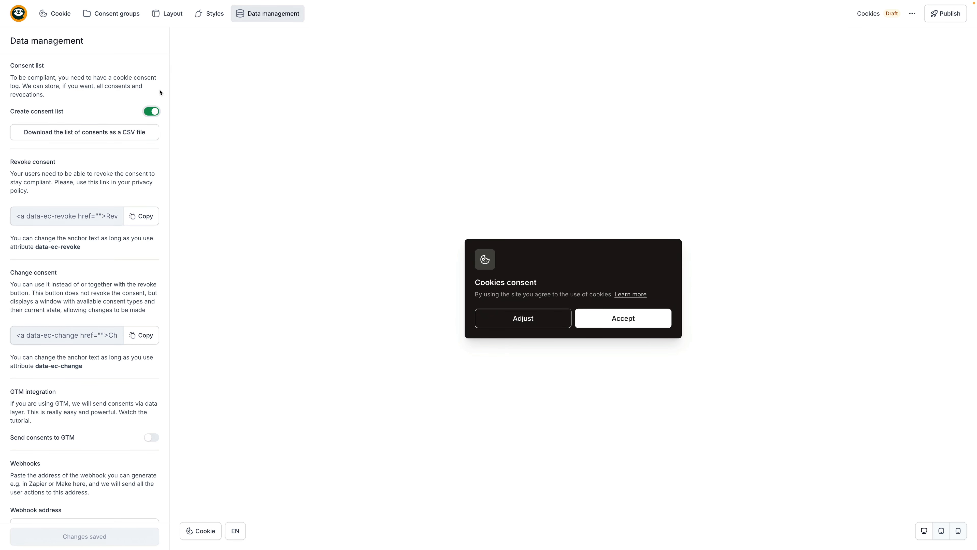
{"action": "left_click", "coordinate": [152, 111]}
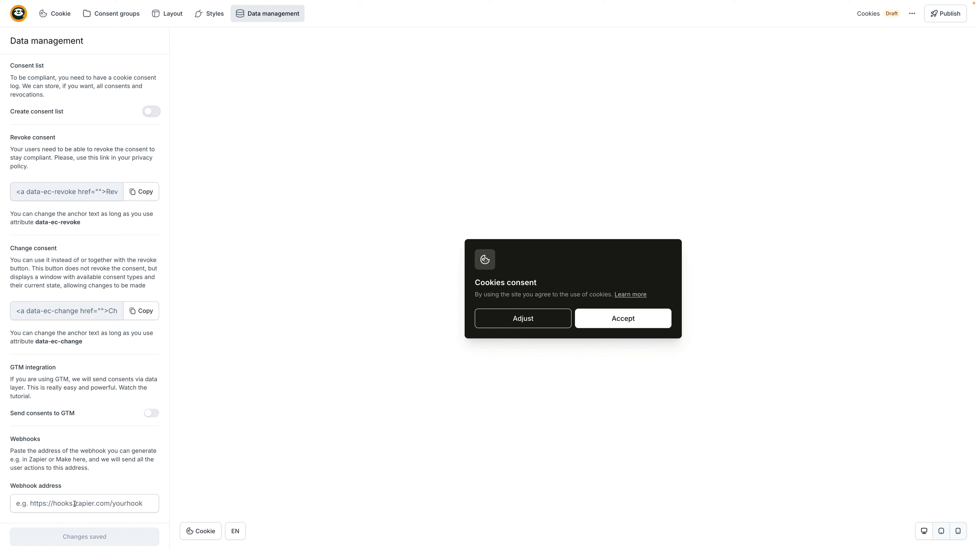
{"action": "left_click", "coordinate": [152, 111]}
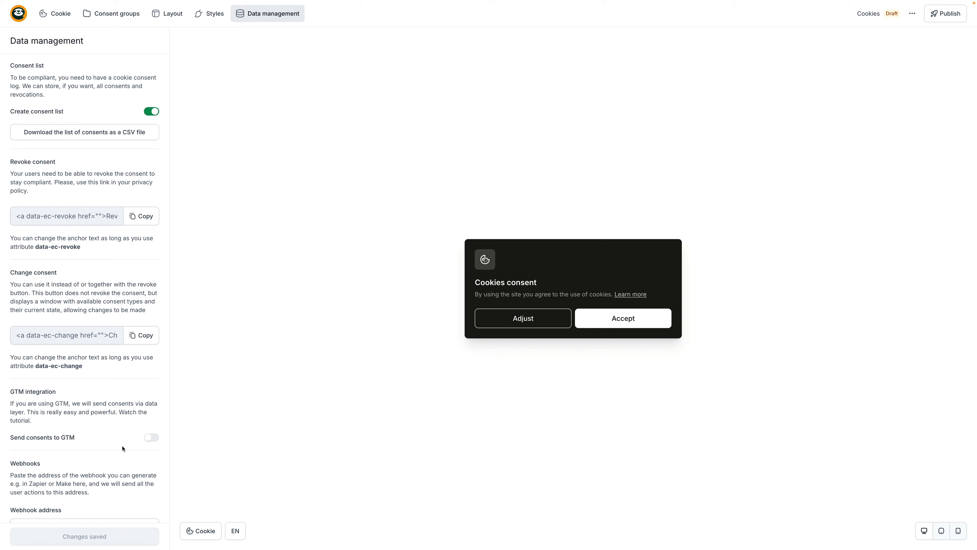
{"action": "left_click", "coordinate": [146, 443]}
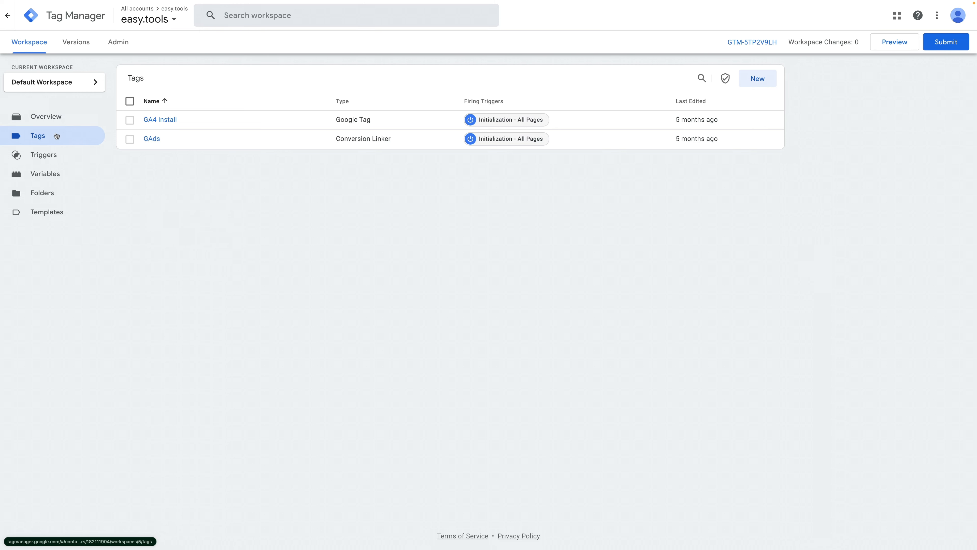
In Google Tag Manager, check the consent overview option in the easy.tools container settings.
{"action": "left_click", "coordinate": [120, 43]}
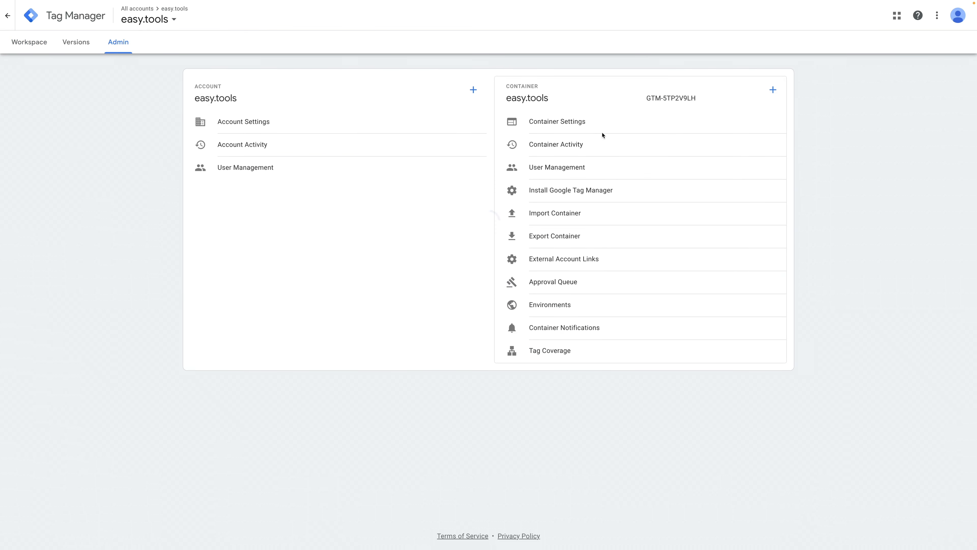
{"action": "left_click", "coordinate": [564, 126]}
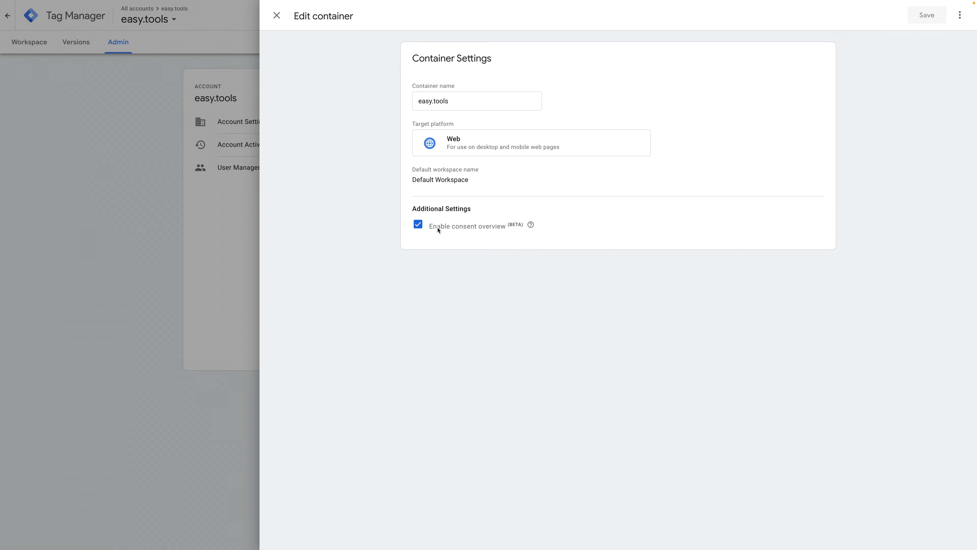
{"action": "mouse_move", "coordinate": [462, 225]}
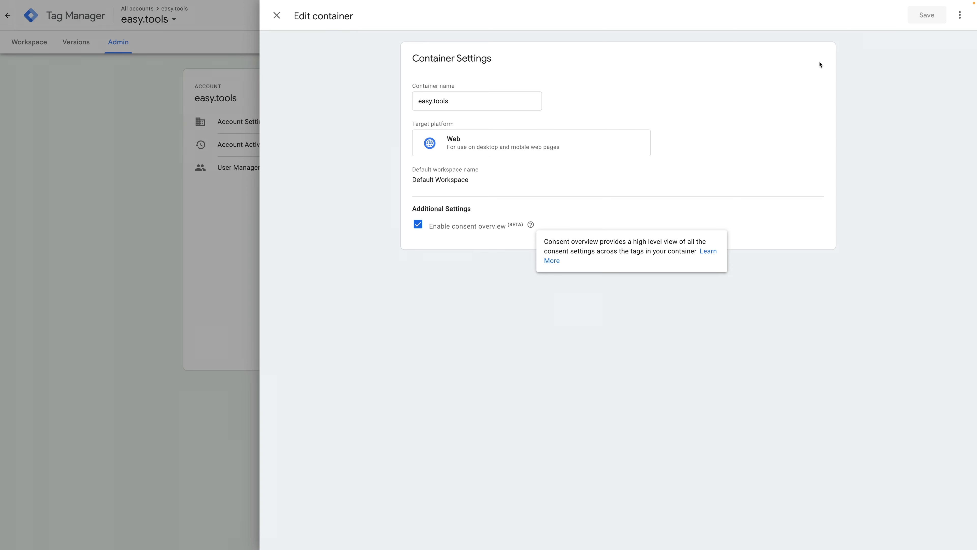
{"action": "left_click", "coordinate": [276, 15]}
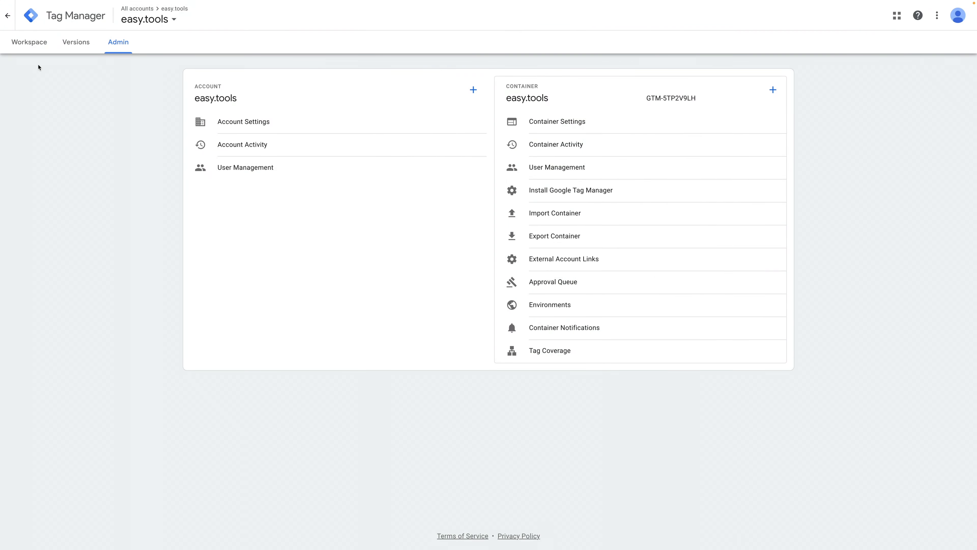
Review the consent overview of the Default Workspace's tags, including their built-in and additional consent settings.
{"action": "left_click", "coordinate": [29, 45]}
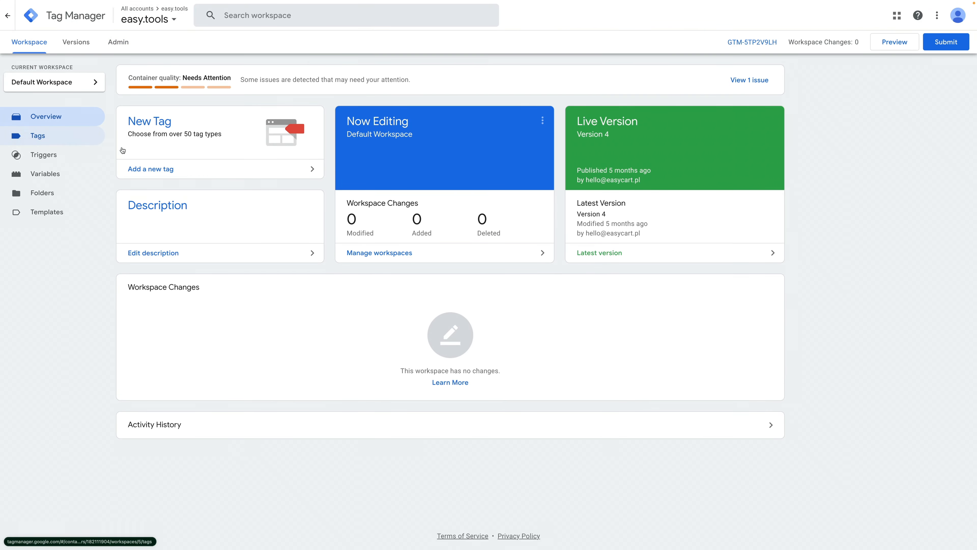
{"action": "left_click", "coordinate": [83, 139]}
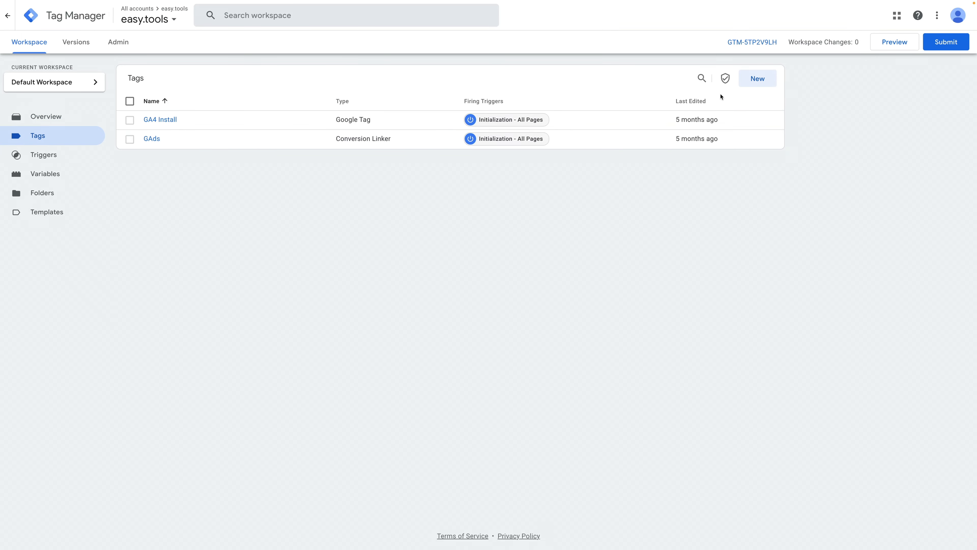
{"action": "left_click", "coordinate": [725, 80]}
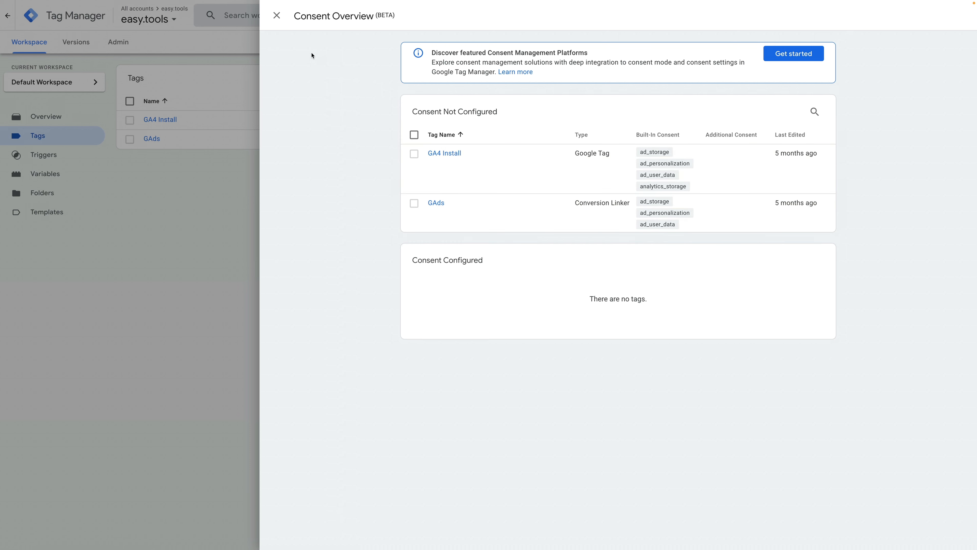
{"action": "left_click", "coordinate": [278, 17]}
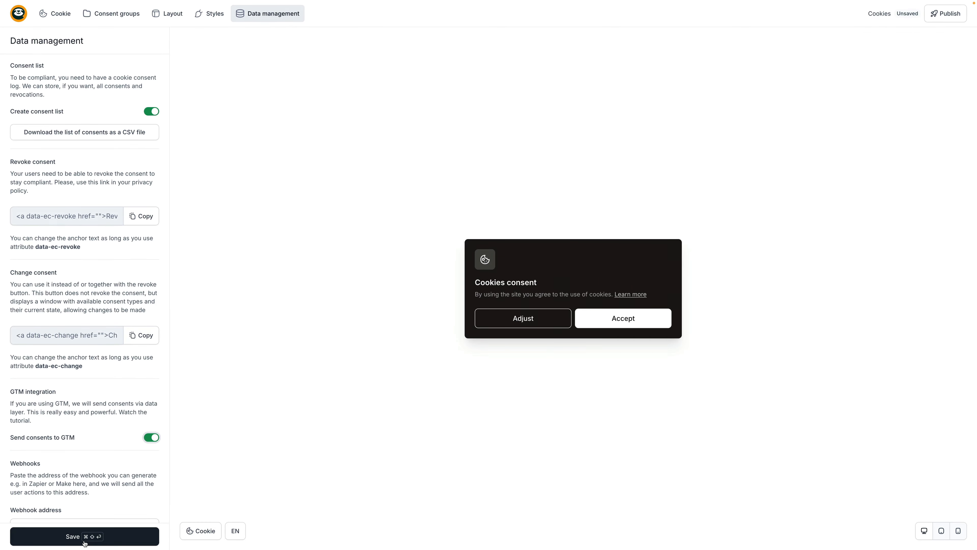
Save and publish the cookie consent, and copy its embed script for the website's head section.
{"action": "key", "text": "super+shift+Return"}
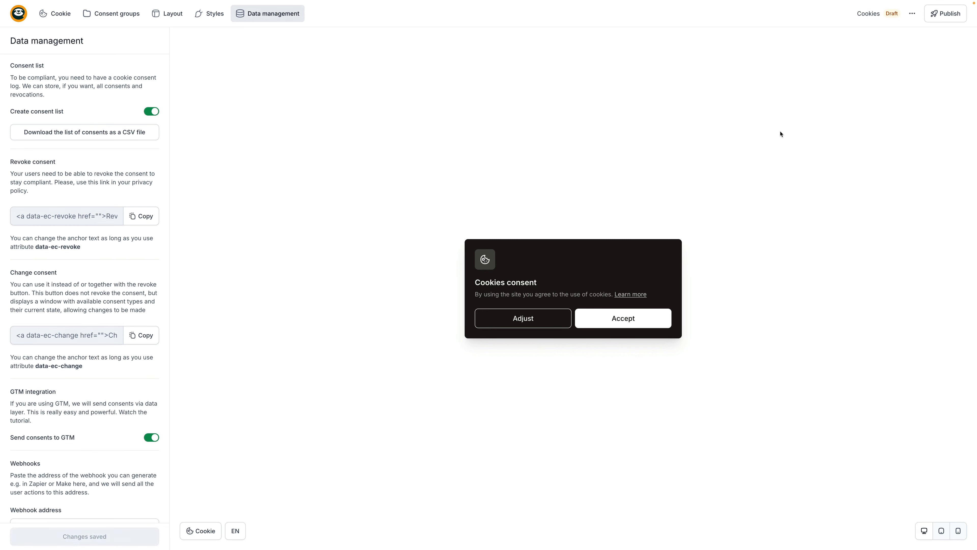
{"action": "left_click", "coordinate": [949, 12]}
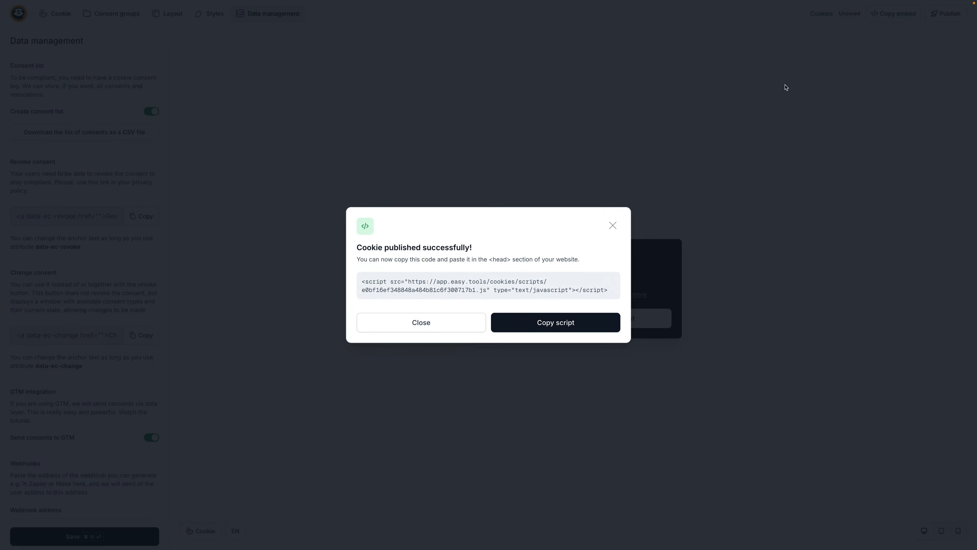
{"action": "left_click_drag", "start_coordinate": [362, 281], "coordinate": [591, 291]}
{"action": "left_click", "coordinate": [551, 325]}
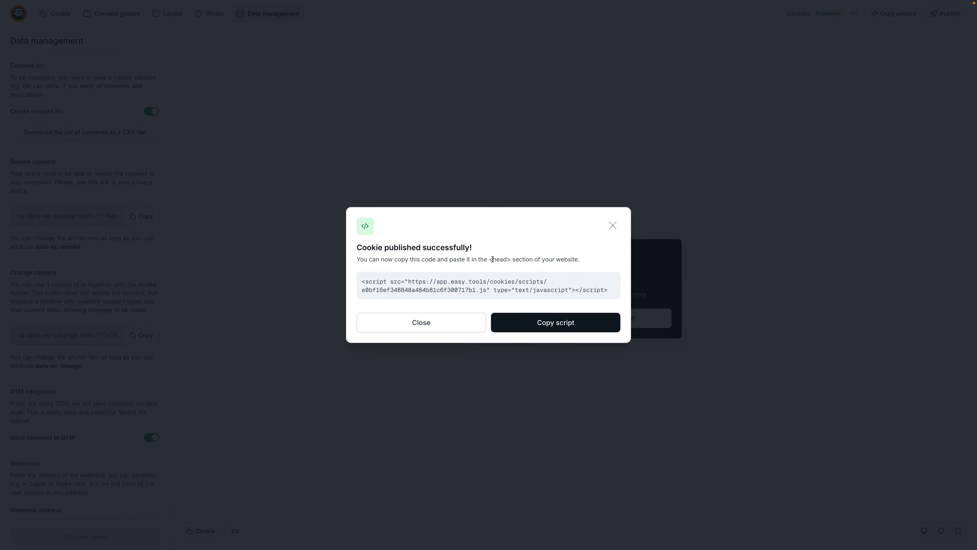
{"action": "left_click", "coordinate": [612, 226]}
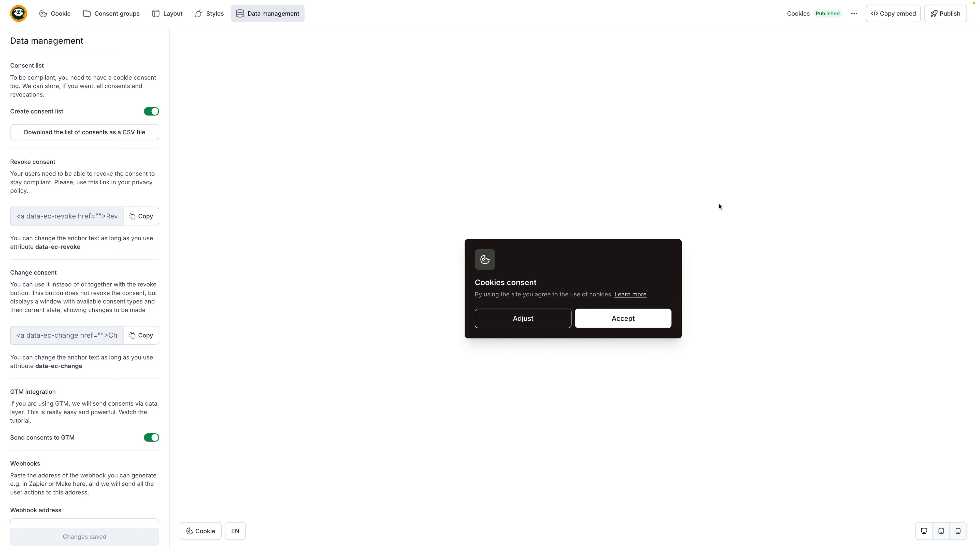